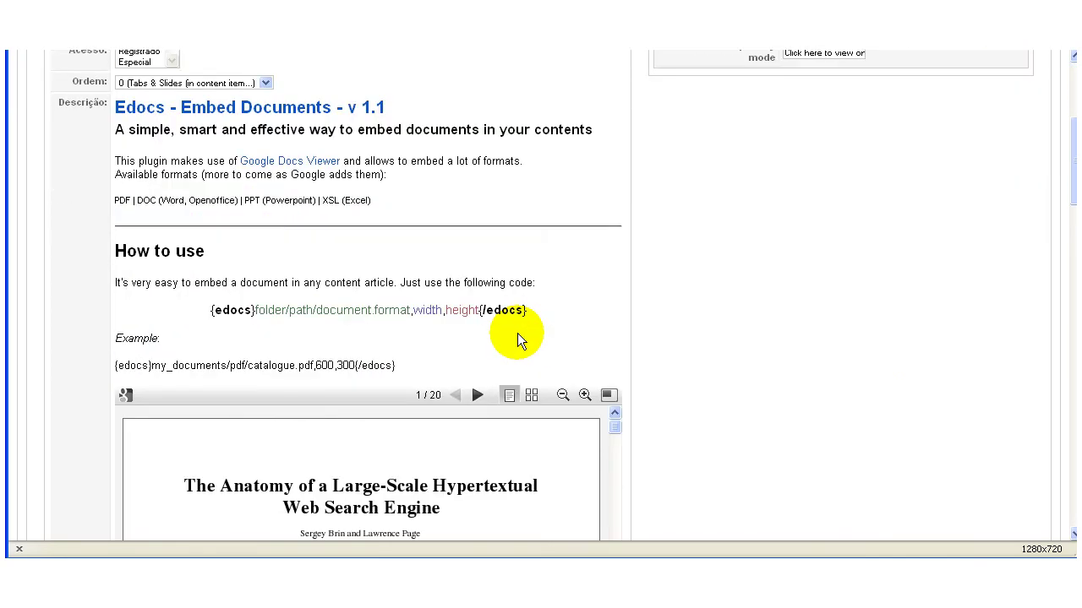
Review the embed code syntax and examples in the Edocs plugin description, and save the plugin
scroll(625, 324, "down", 2)
scroll(701, 326, "up", 3)
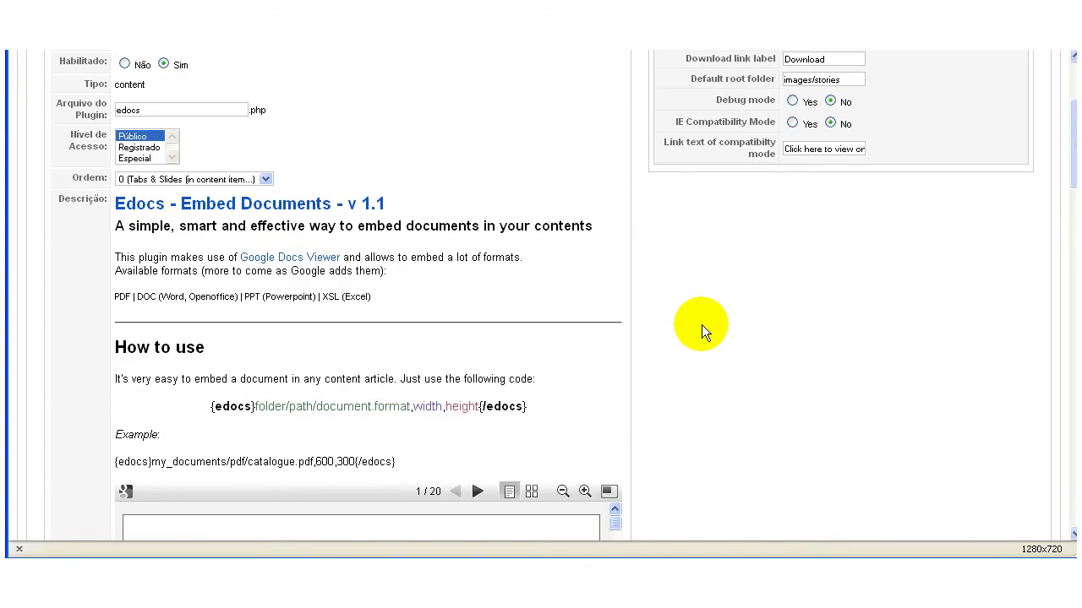
scroll(701, 325, "down", 2)
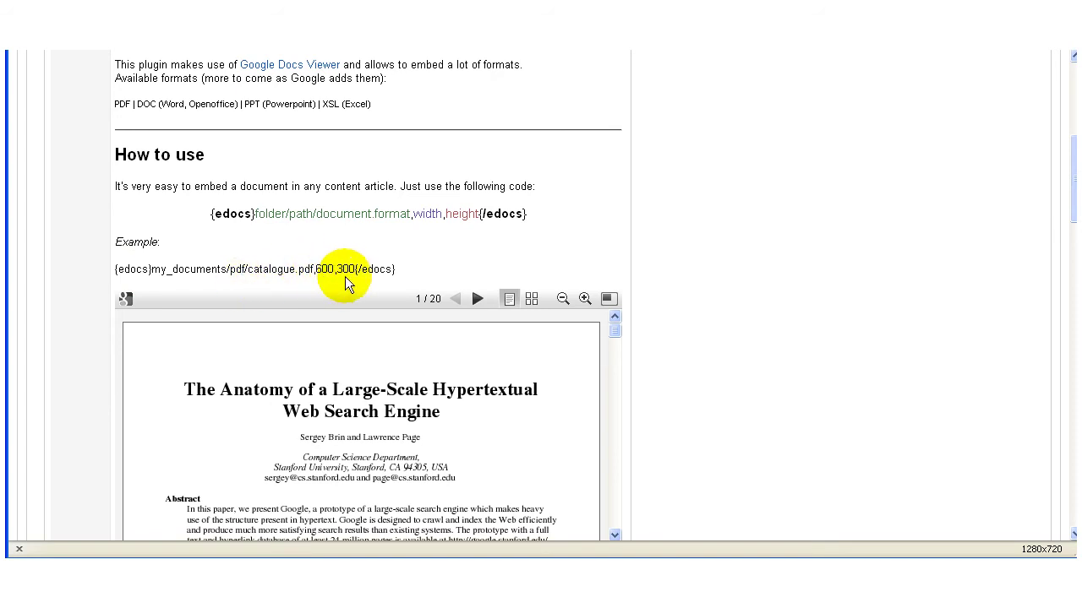
scroll(702, 283, "down", 3)
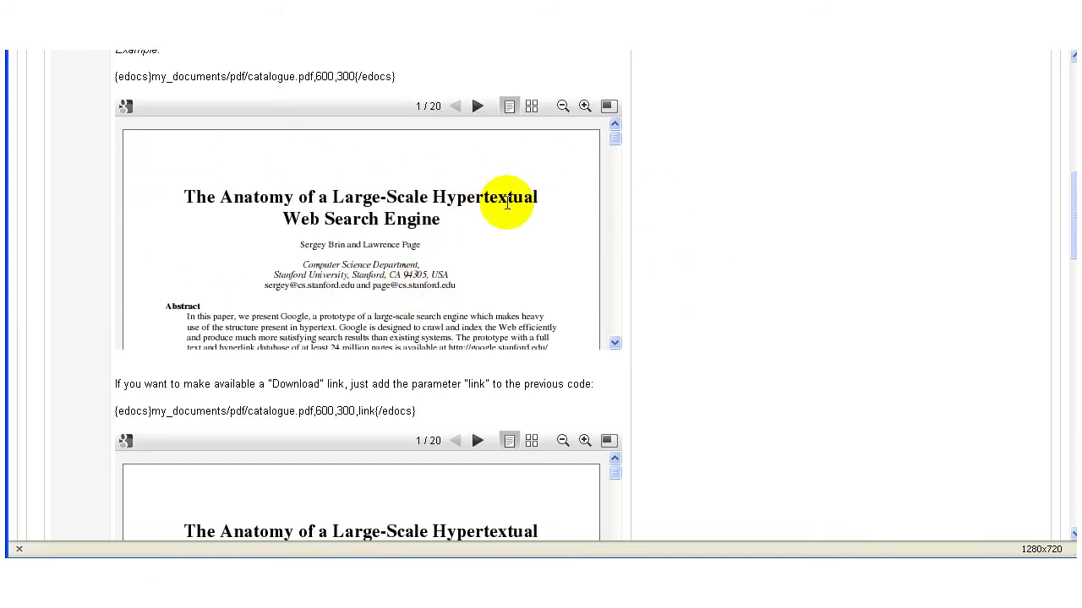
scroll(737, 285, "down", 6)
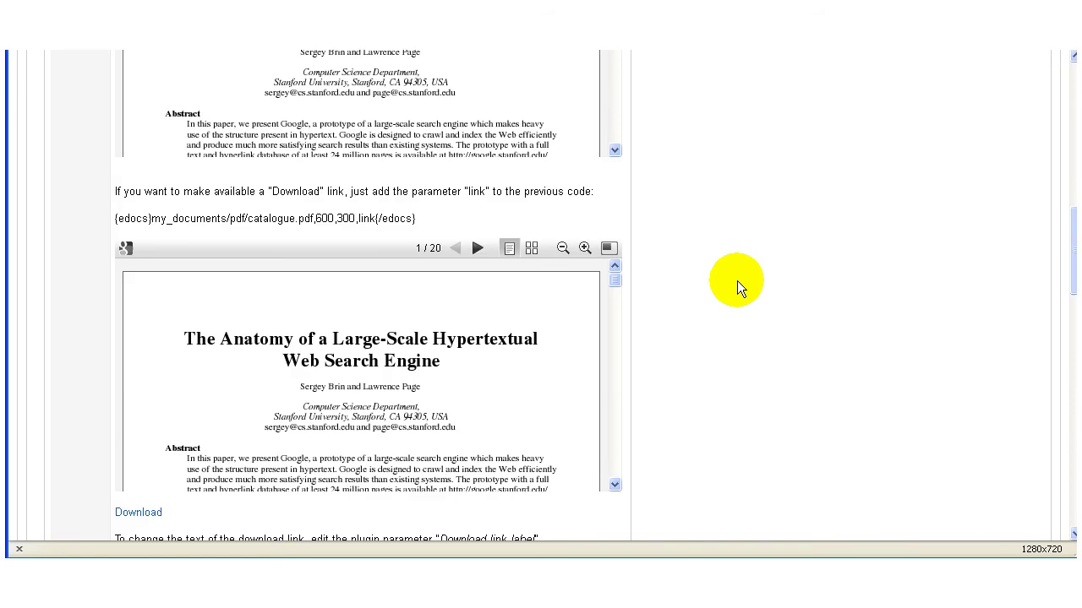
scroll(737, 280, "up", 9)
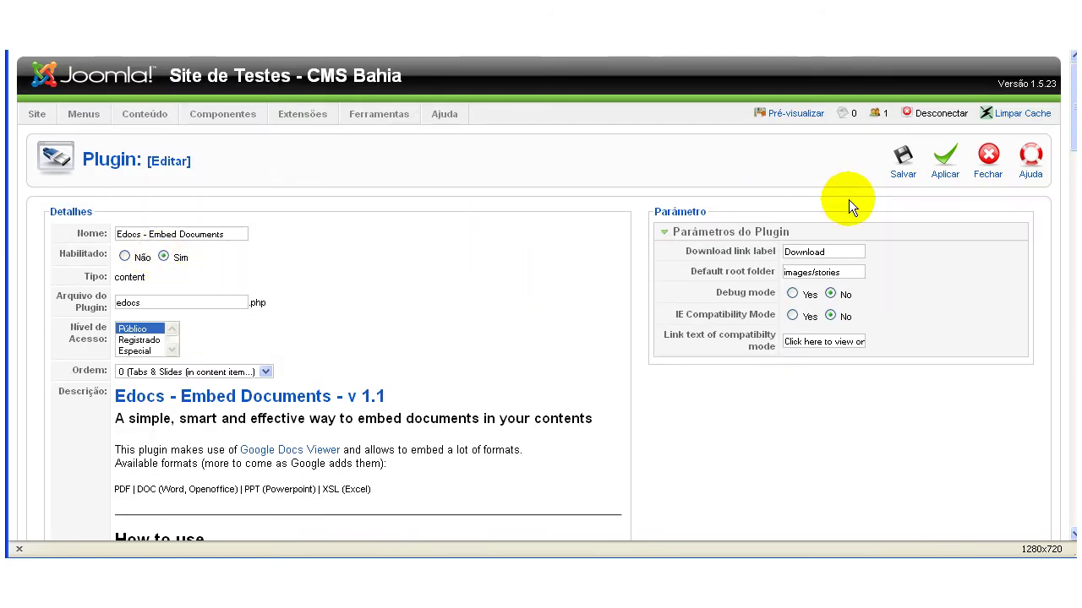
left_click(901, 161)
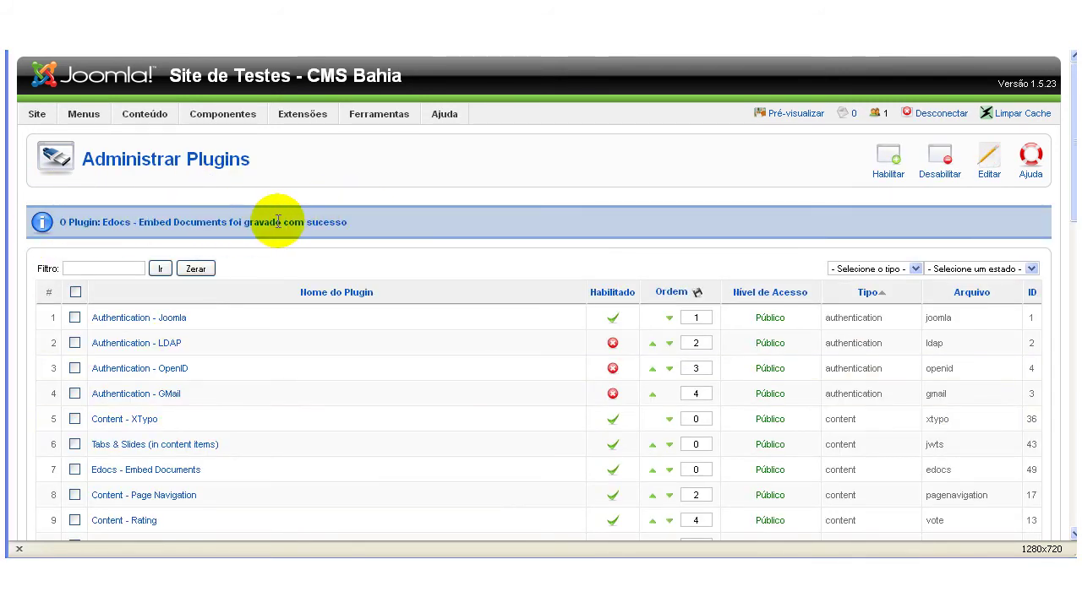
scroll(278, 222, "down", 3)
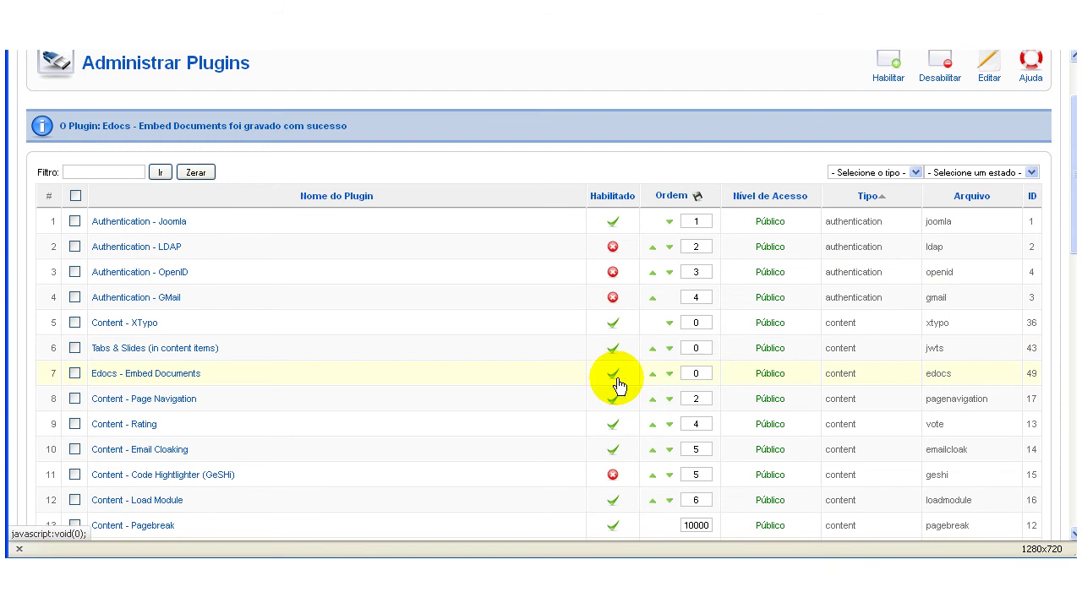
scroll(433, 222, "up", 3)
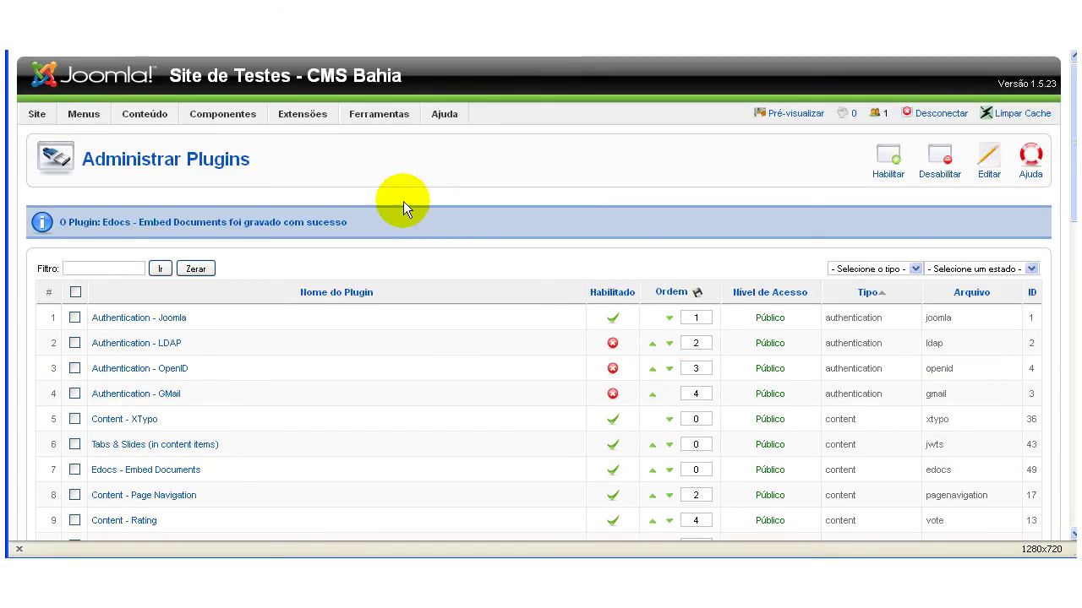
Create a directory named teste in the site root with ninjaXplorer
mouse_move(224, 126)
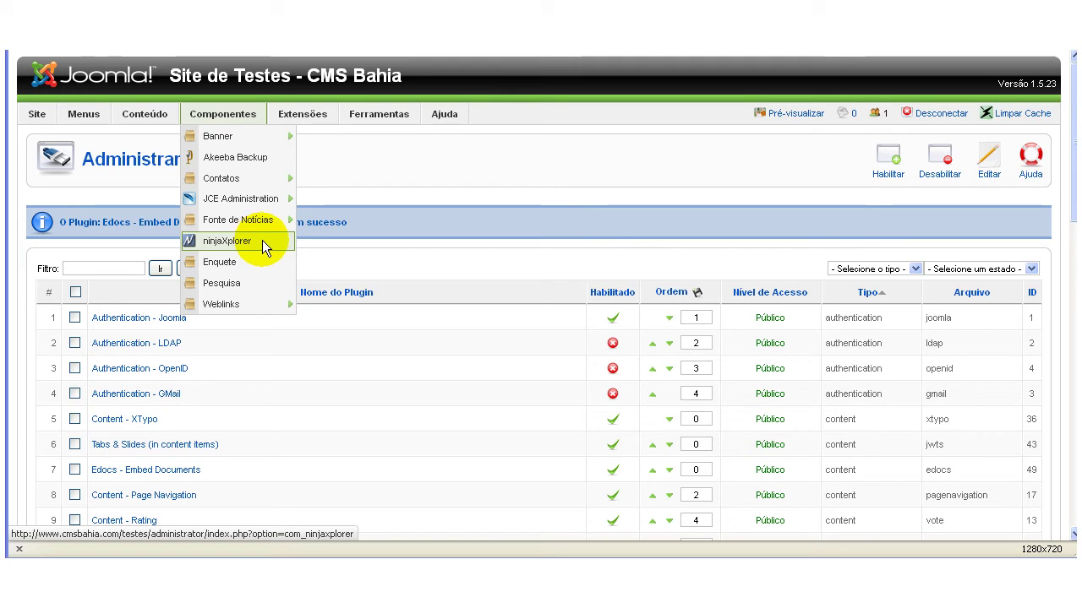
mouse_move(218, 225)
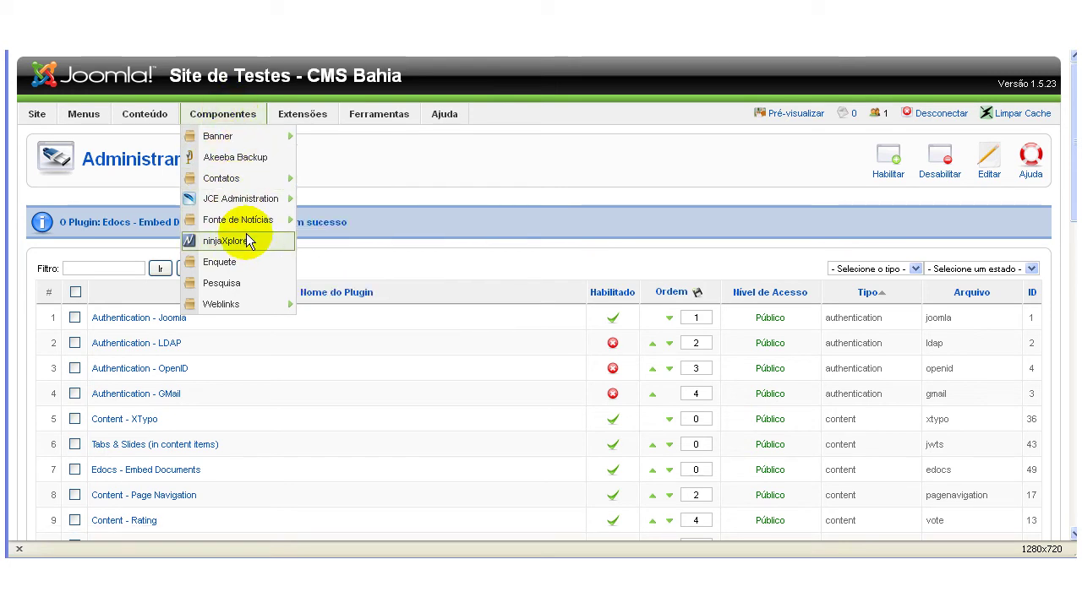
left_click(257, 243)
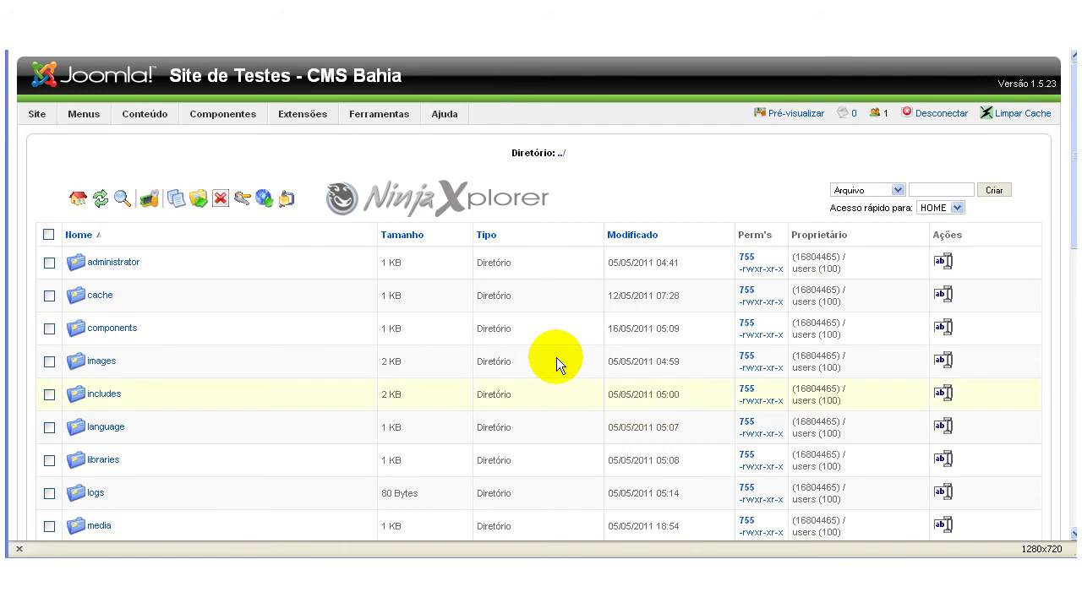
left_click(889, 190)
left_click(887, 215)
left_click(926, 189)
type("teste")
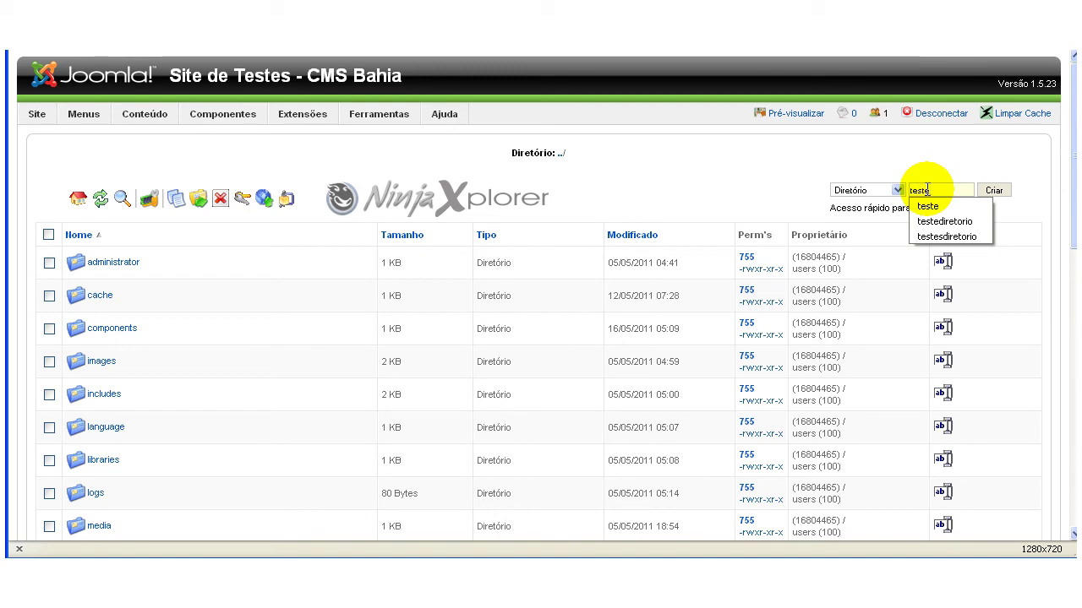
left_click(993, 191)
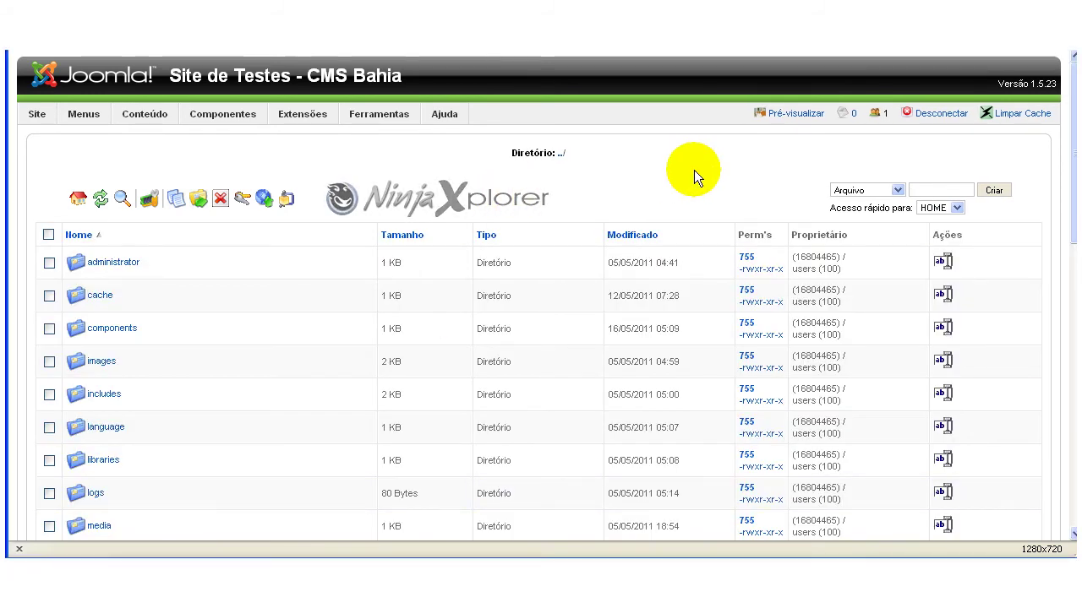
Upload tutorial_template.pdf from the Downloads folder into the teste directory
scroll(551, 291, "down", 3)
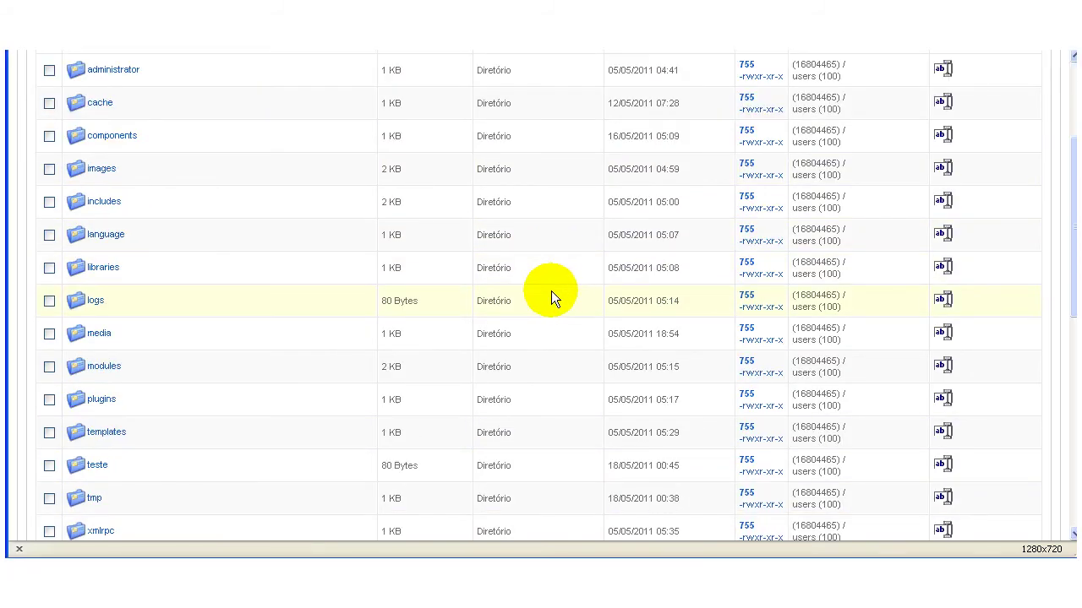
left_click(82, 468)
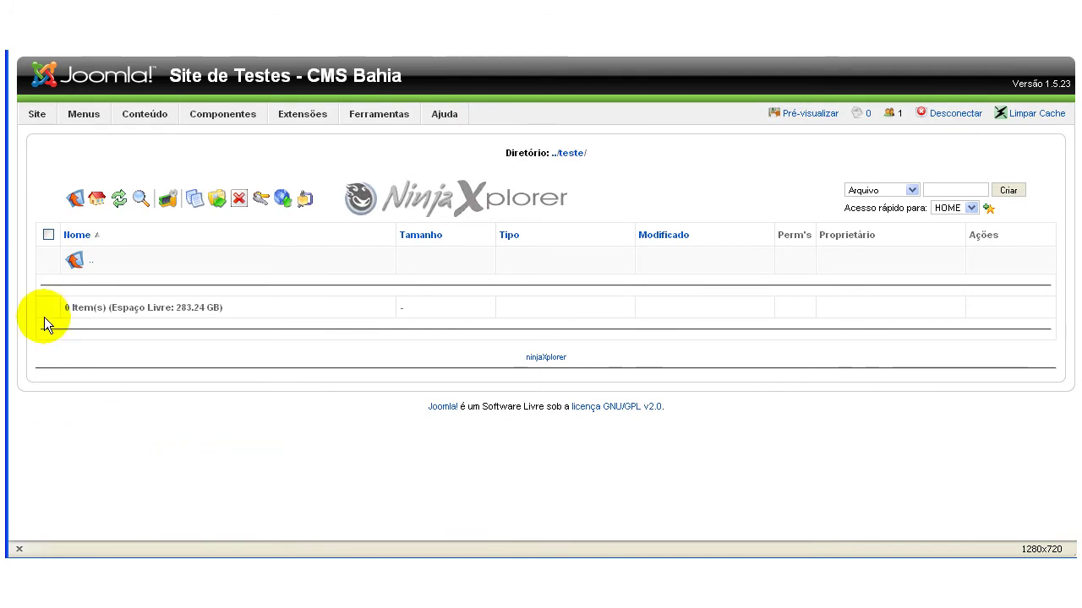
left_click(281, 201)
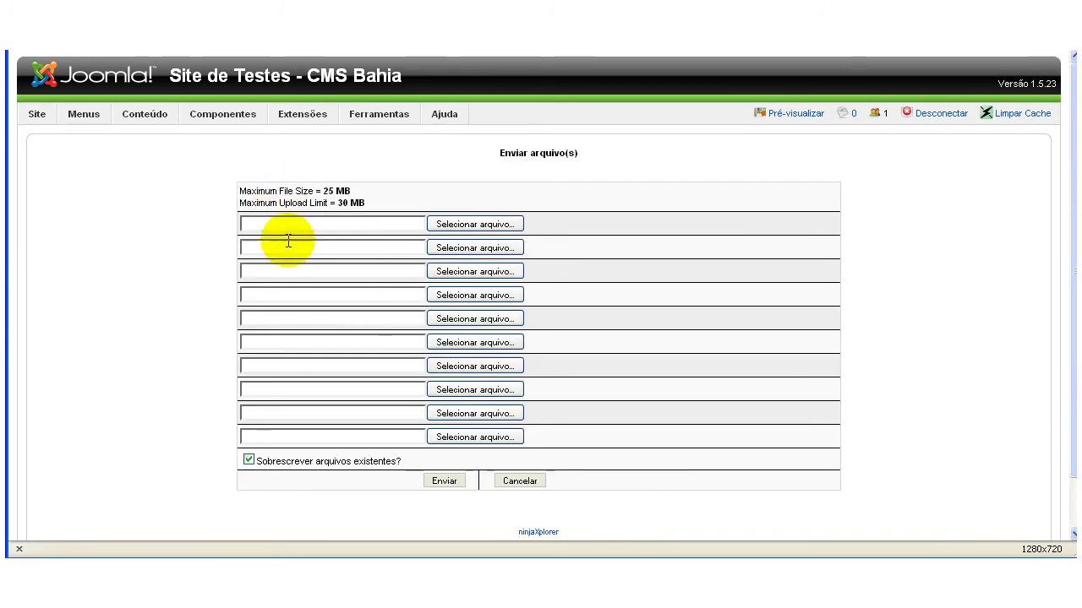
left_click(280, 225)
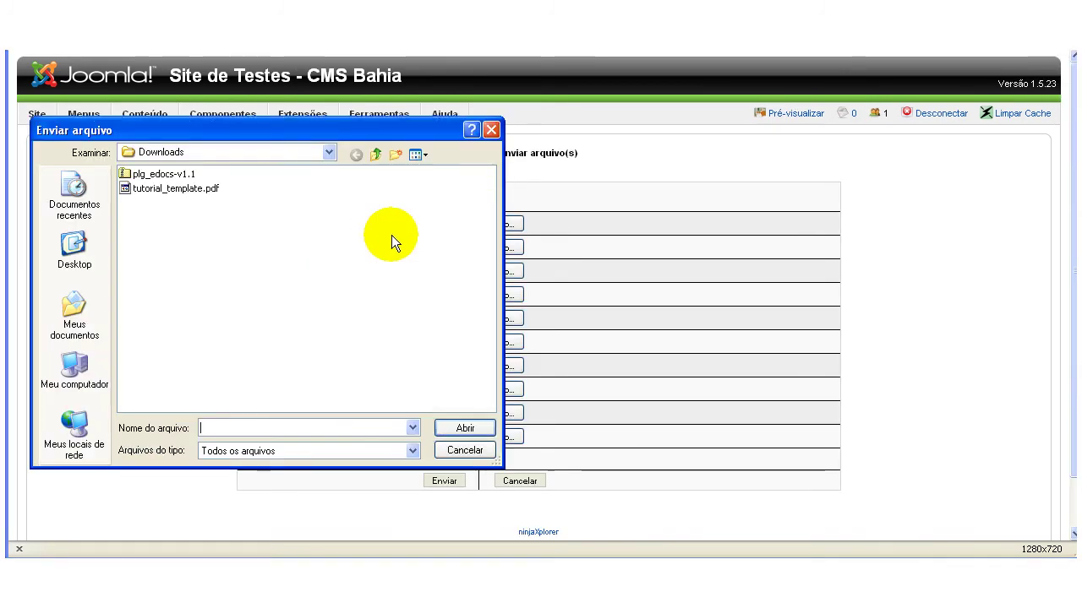
left_click(174, 189)
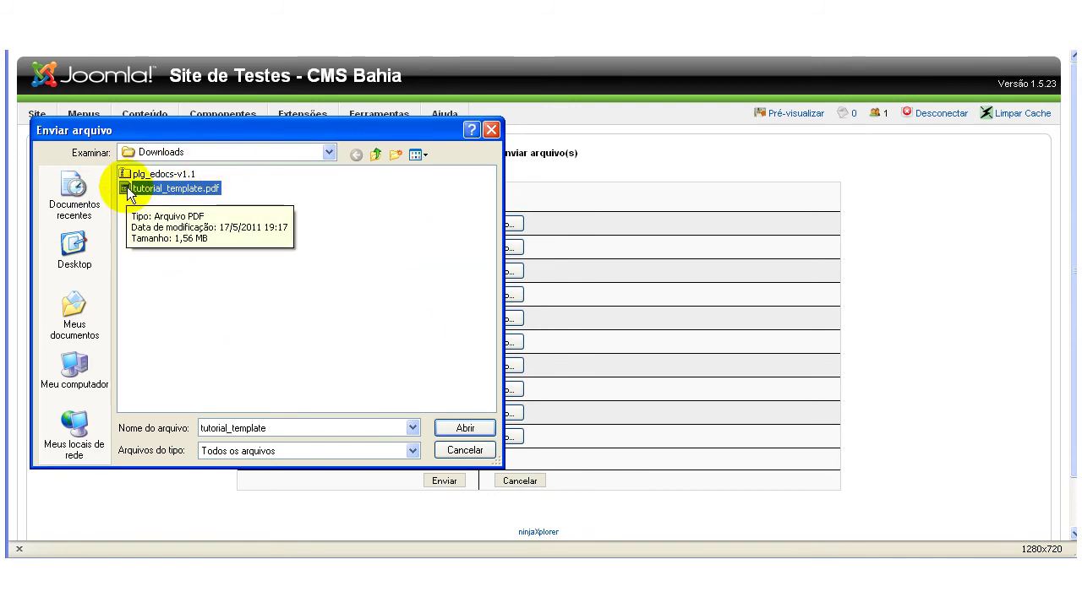
left_click(442, 427)
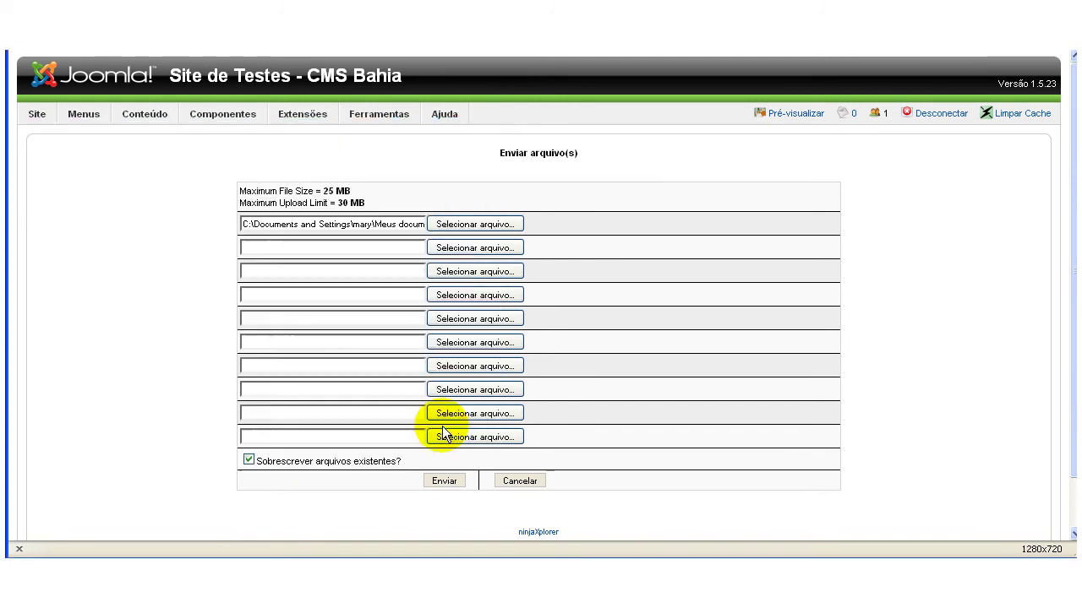
left_click(442, 483)
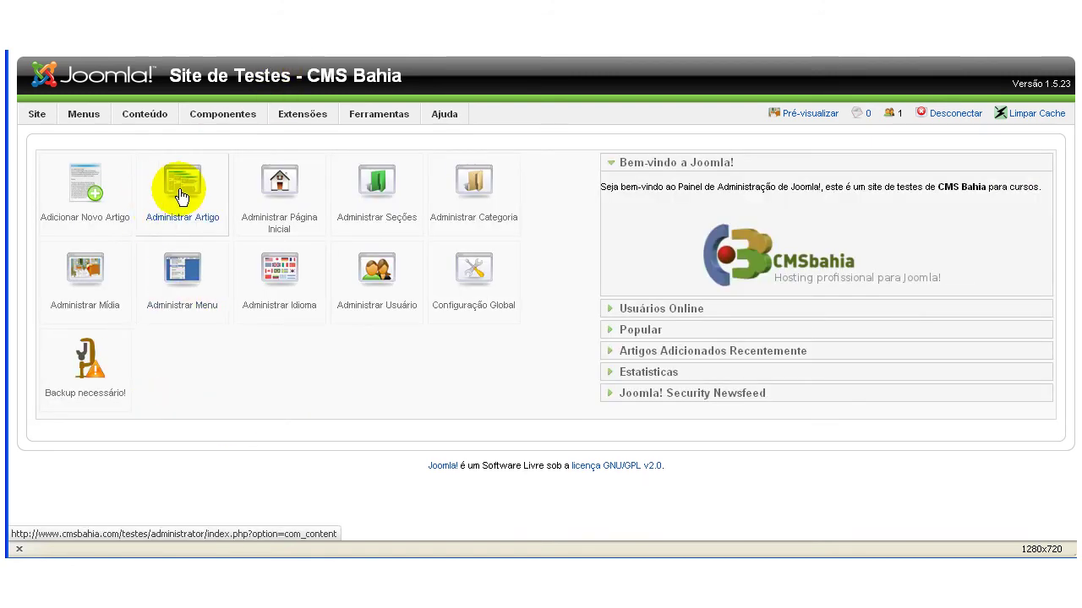
In the article Inserindo Edocs, enter {edocs}/testes/tutorial_template.pdf below the Testando Edocs line
left_click(182, 196)
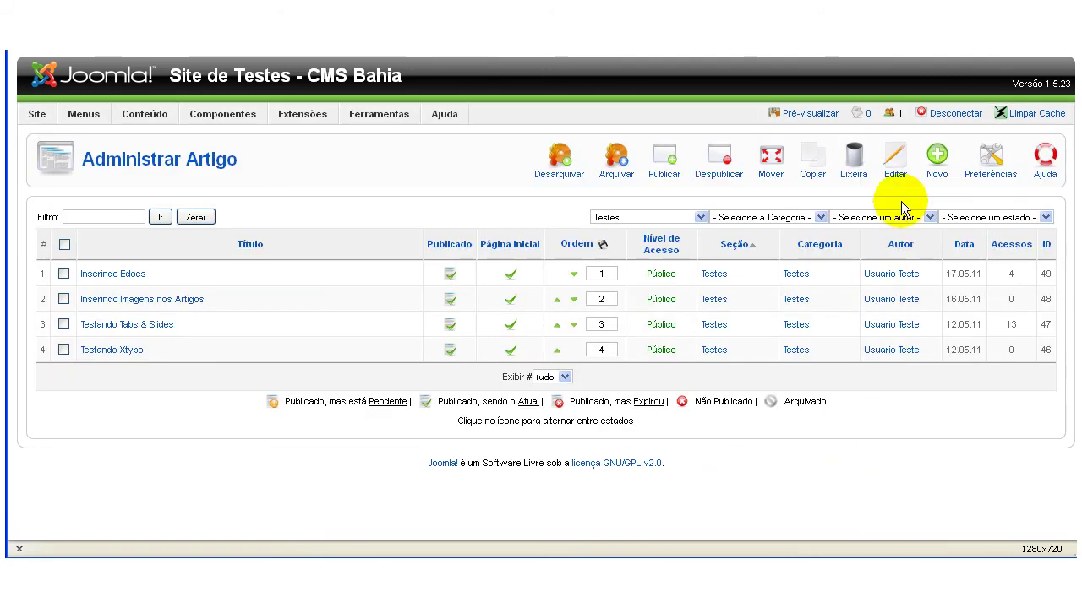
left_click(116, 277)
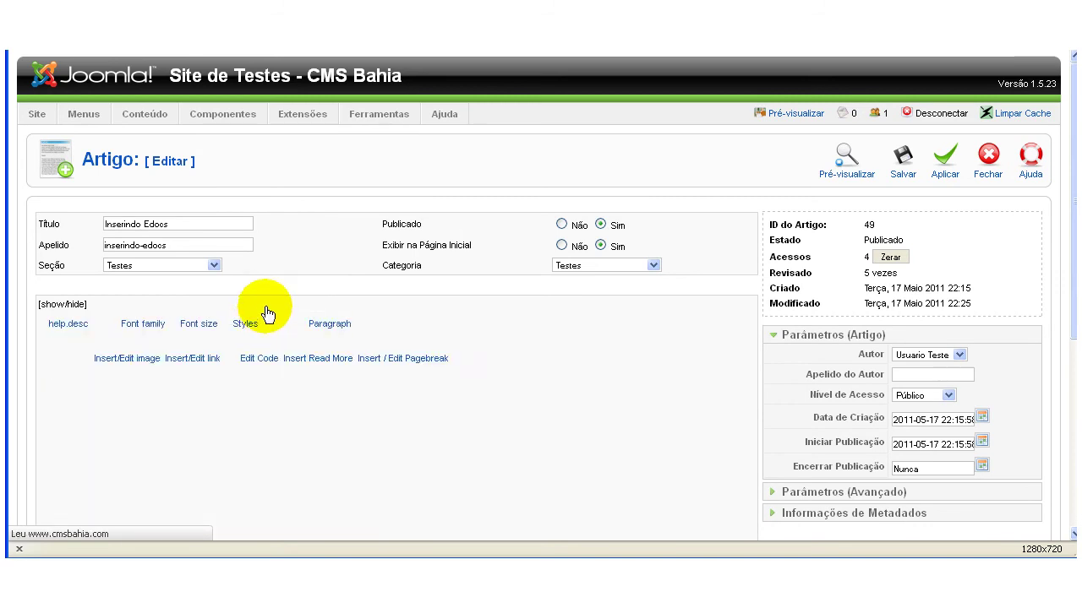
scroll(489, 457, "down", 2)
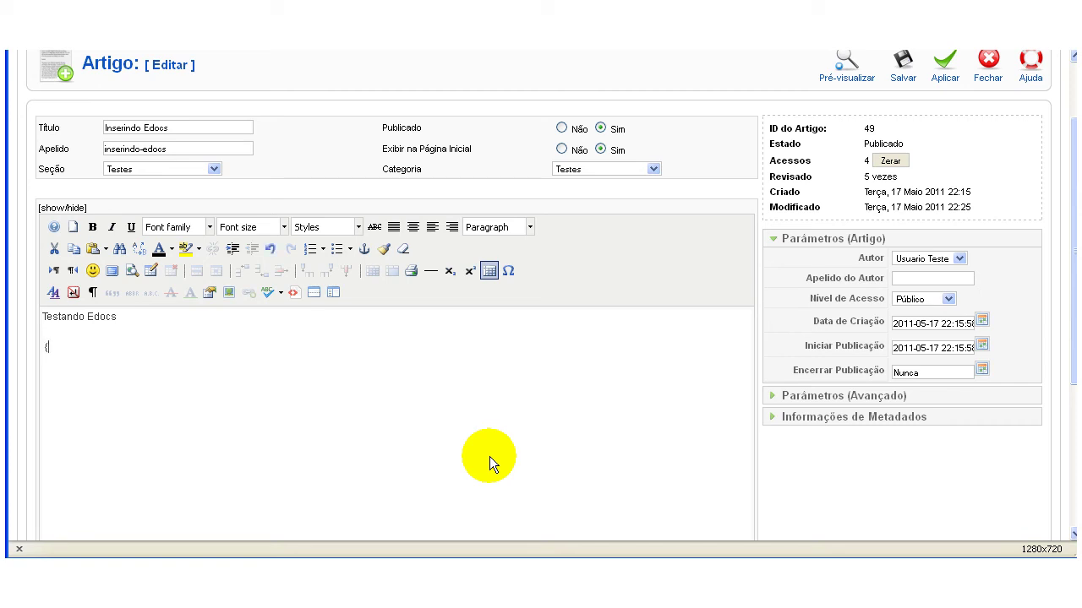
type("edocs")
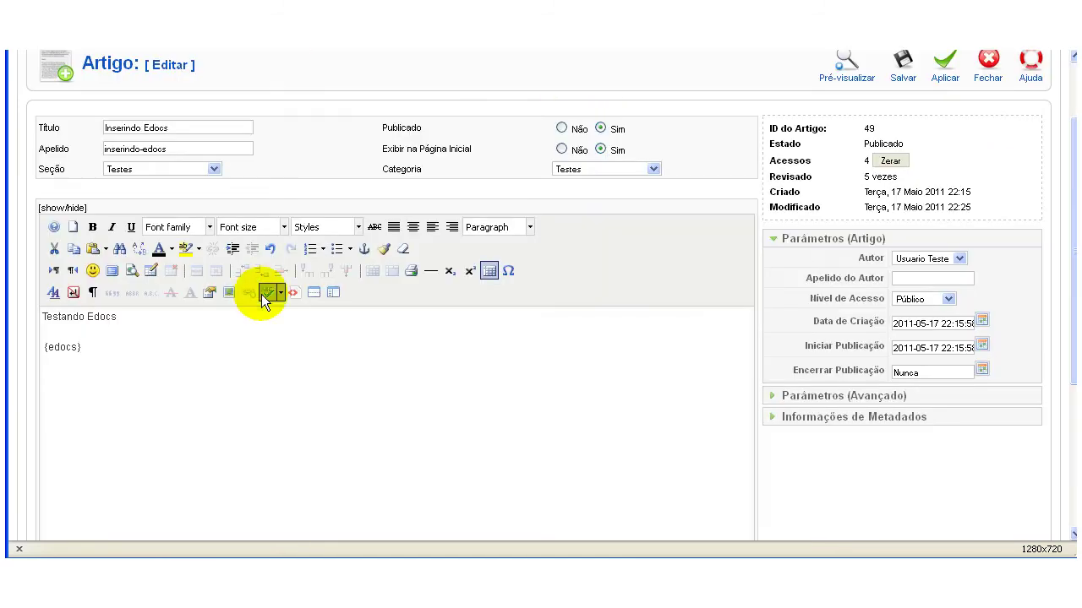
type("/testes")
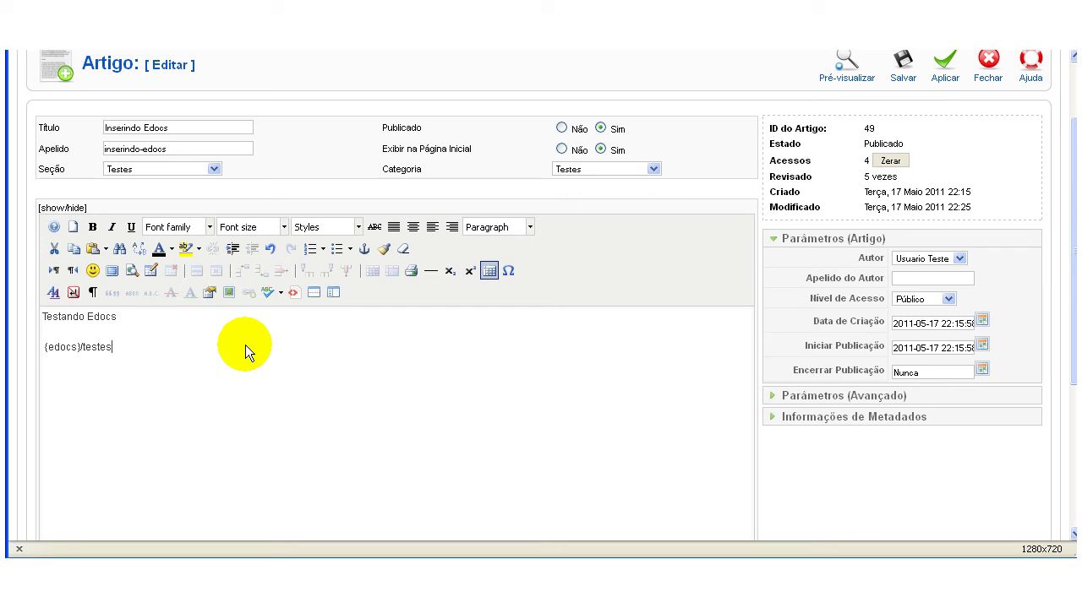
type("/")
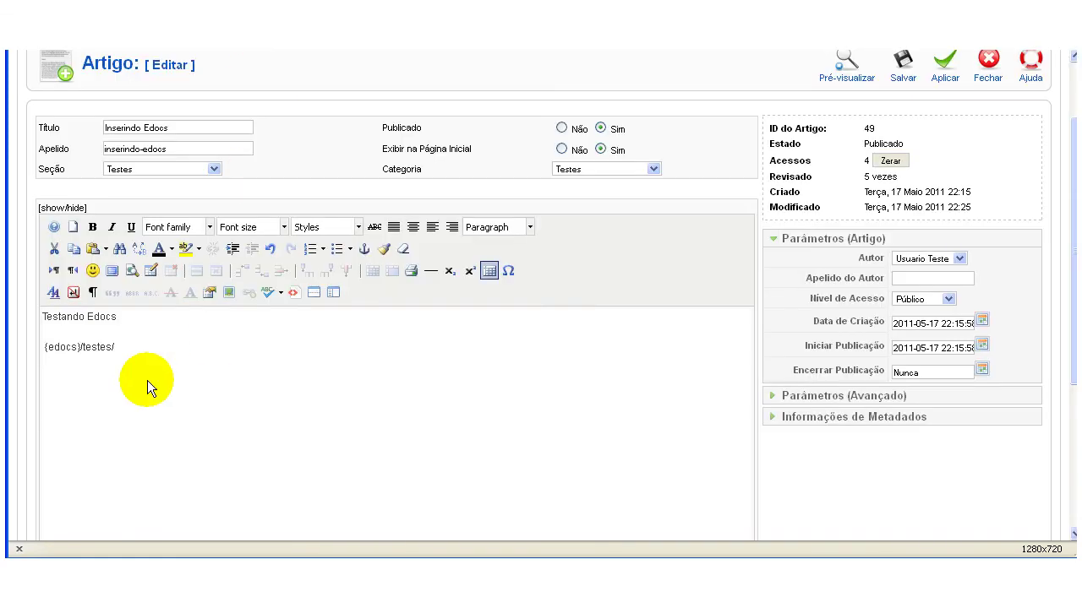
type("tutorial_template.pdf")
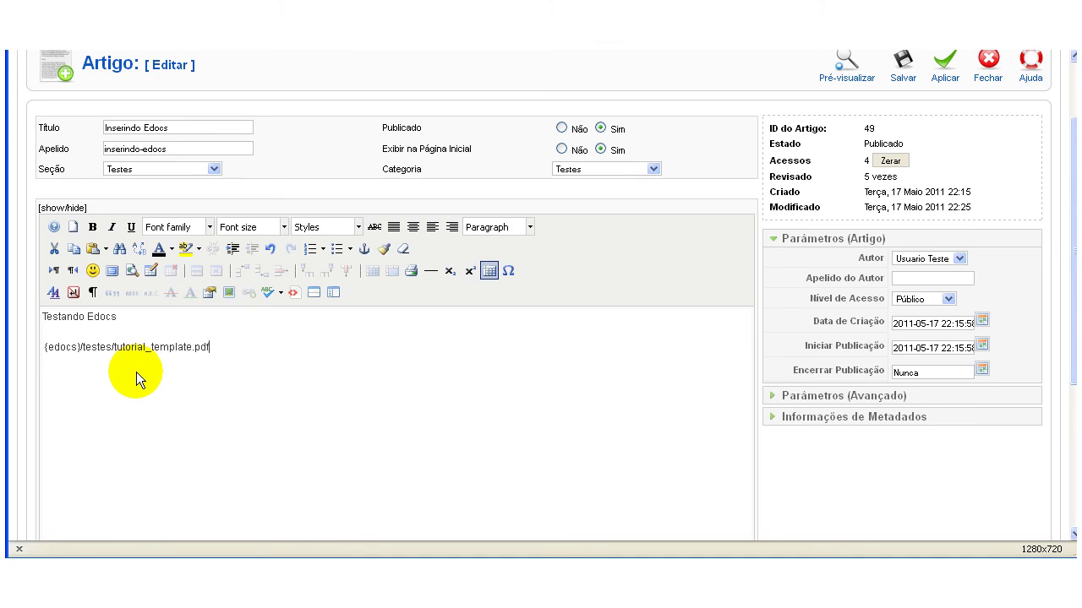
Complete the embed code with the dimensions ,600,600 and the closing tag {/edocs}, and apply the article changes
type(",800,600,600")
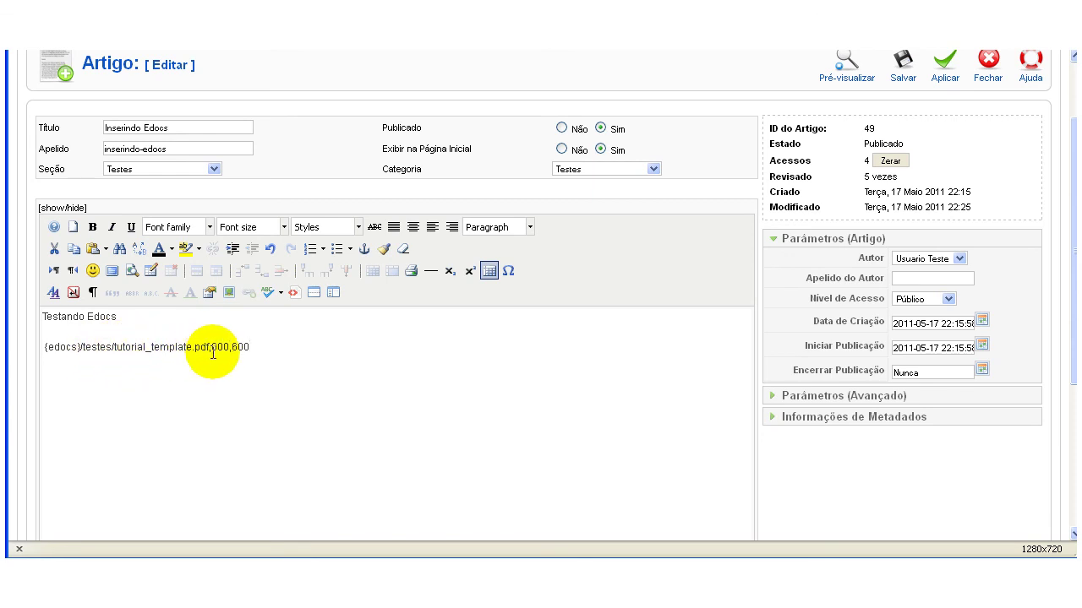
left_click(257, 346)
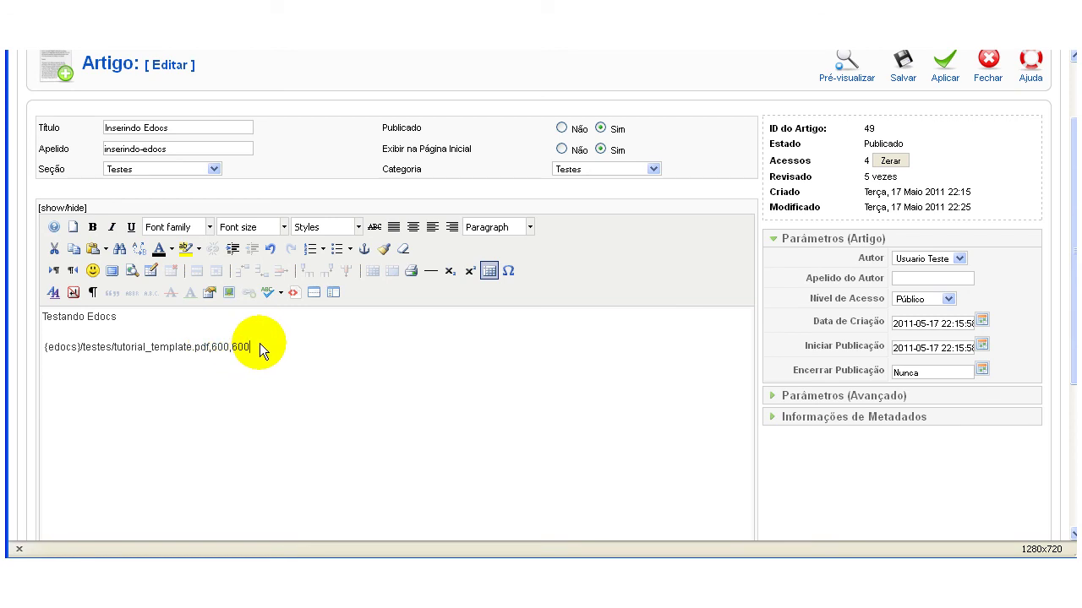
type("{/edocs}")
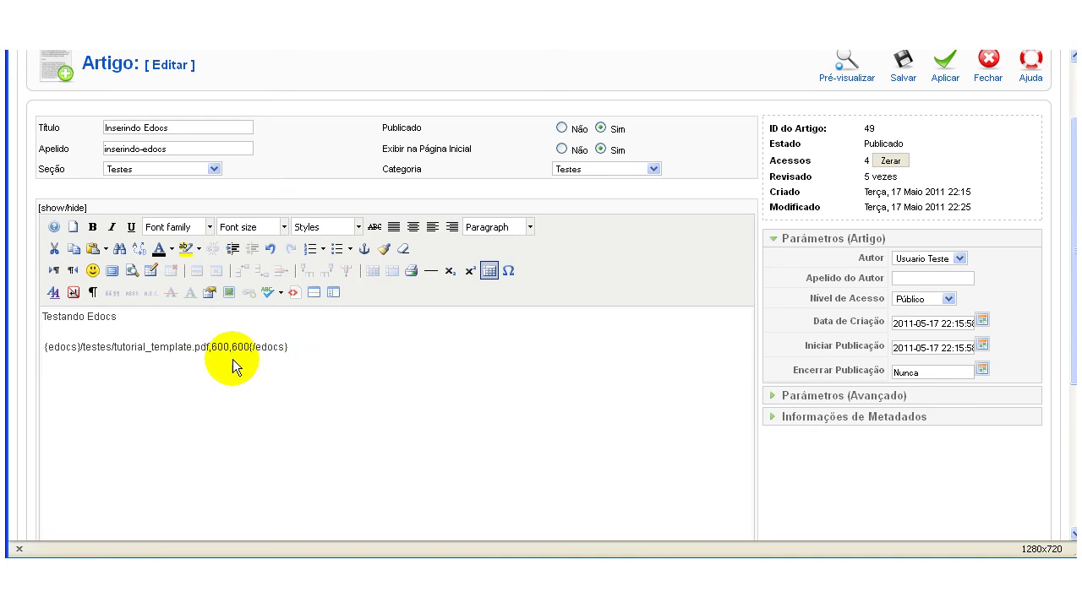
scroll(660, 393, "up", 2)
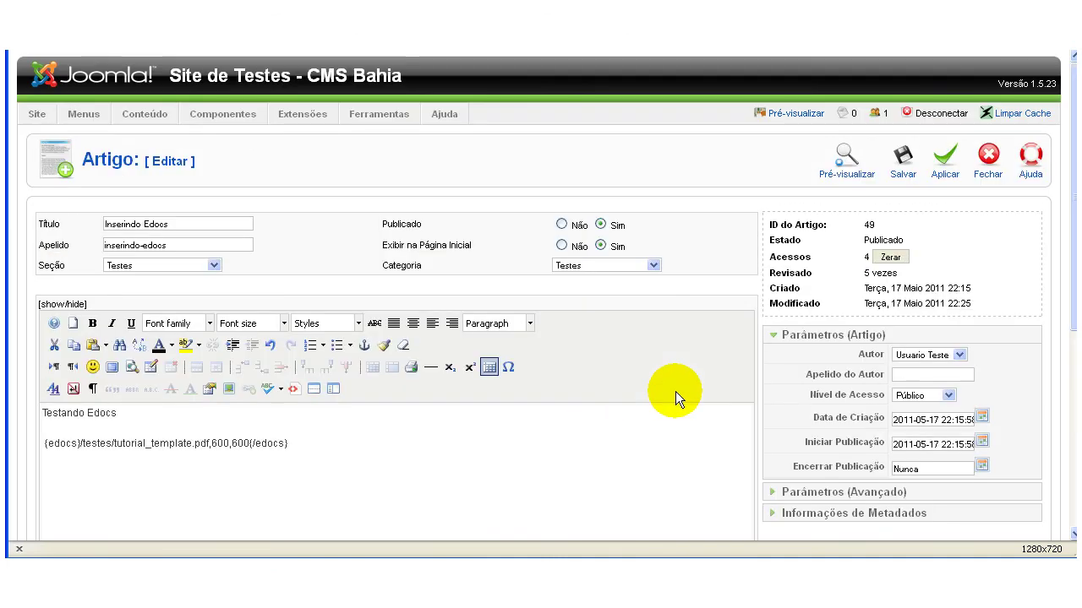
left_click(944, 159)
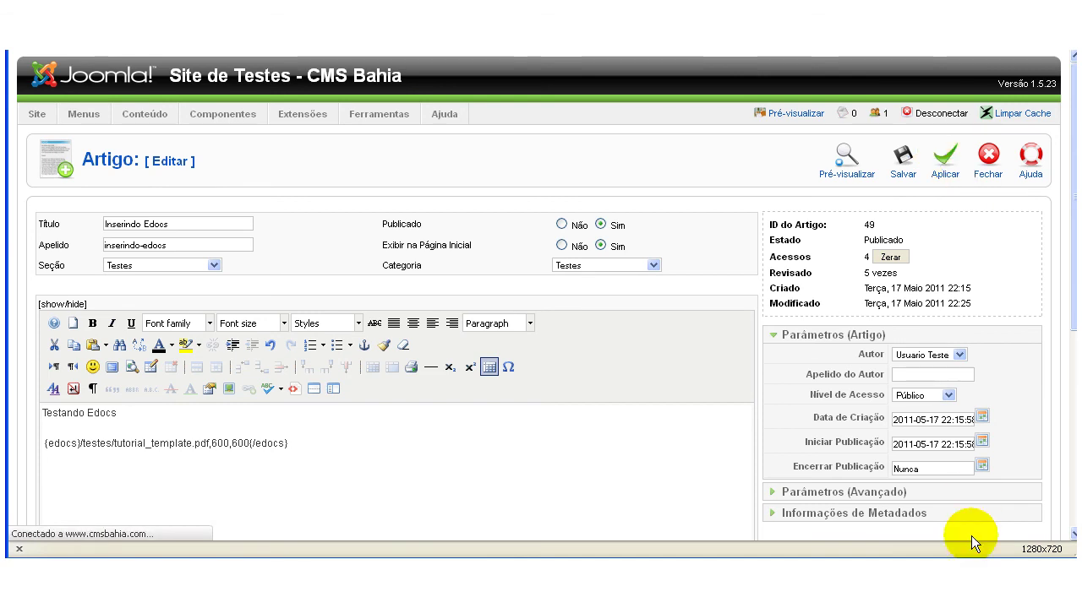
Reload the published Inserindo Edocs article on the site and view the embedded PDF in single-page mode
left_click(676, 489)
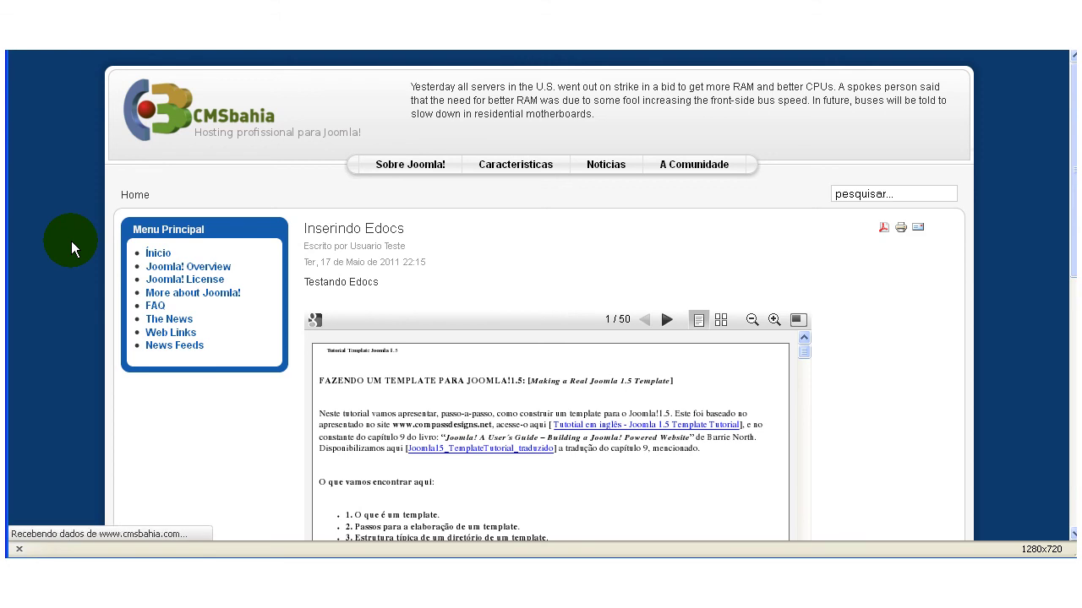
key("F5")
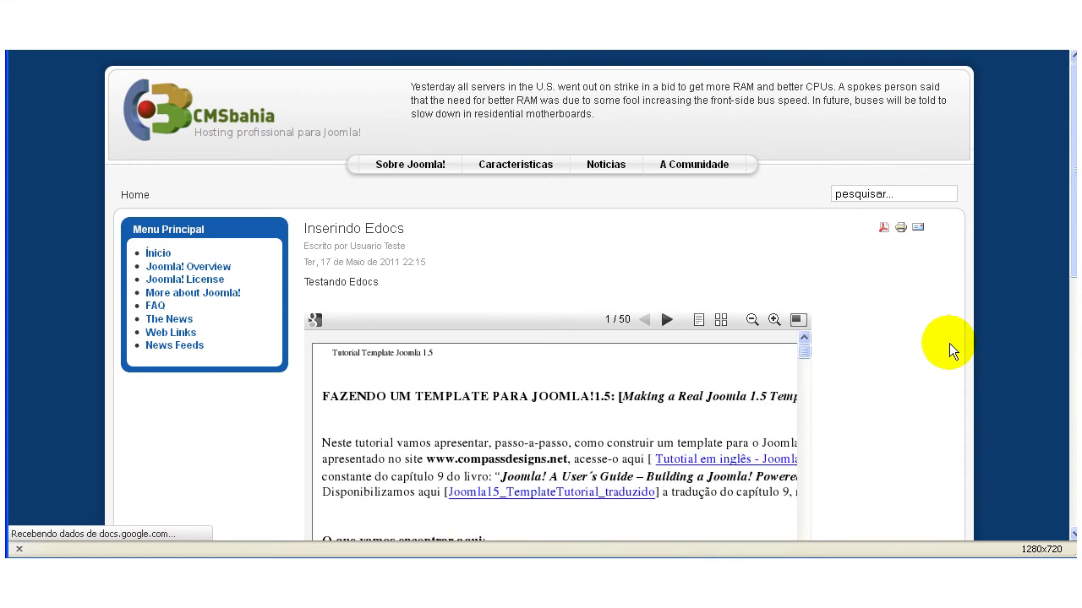
scroll(949, 343, "down", 3)
left_click(698, 127)
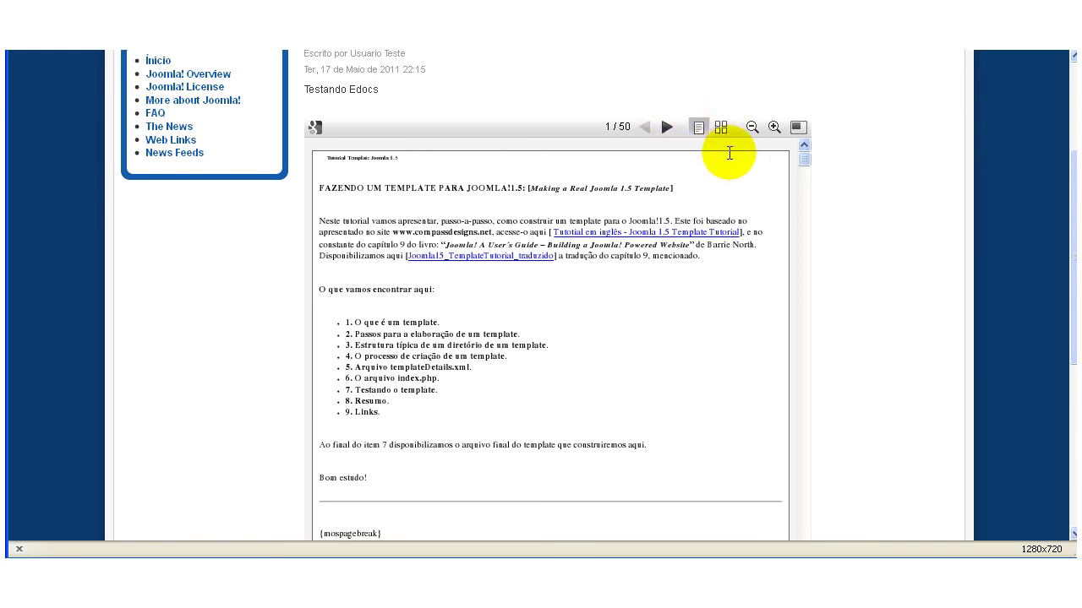
Zoom in on the first page of the embedded PDF and read down through its enlarged text
left_click(774, 128)
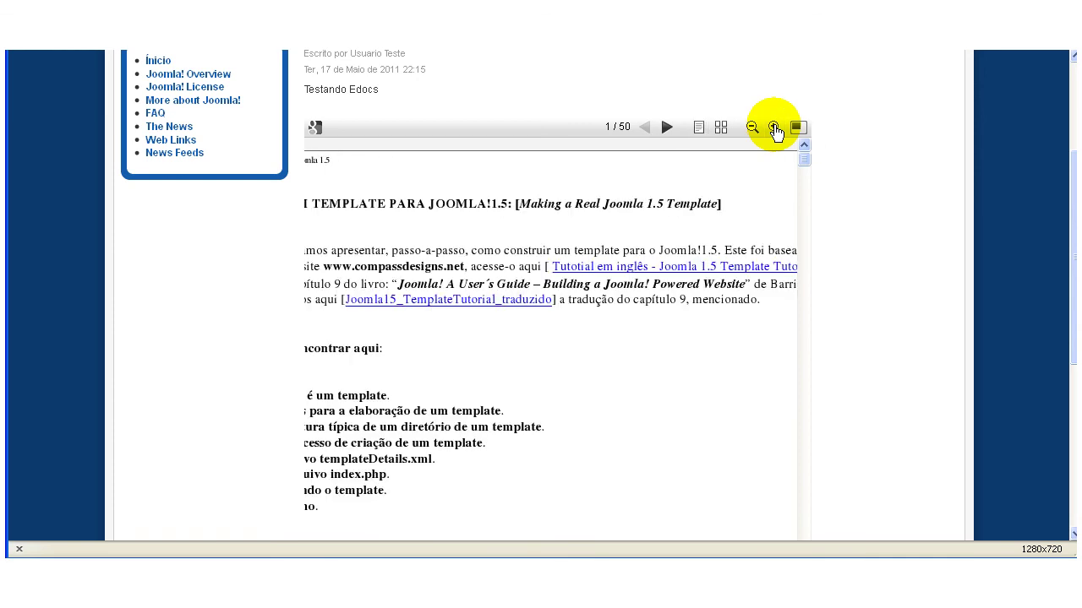
scroll(565, 383, "down", 1)
scroll(565, 383, "down", 10)
scroll(565, 383, "down", 4)
scroll(717, 367, "up", 15)
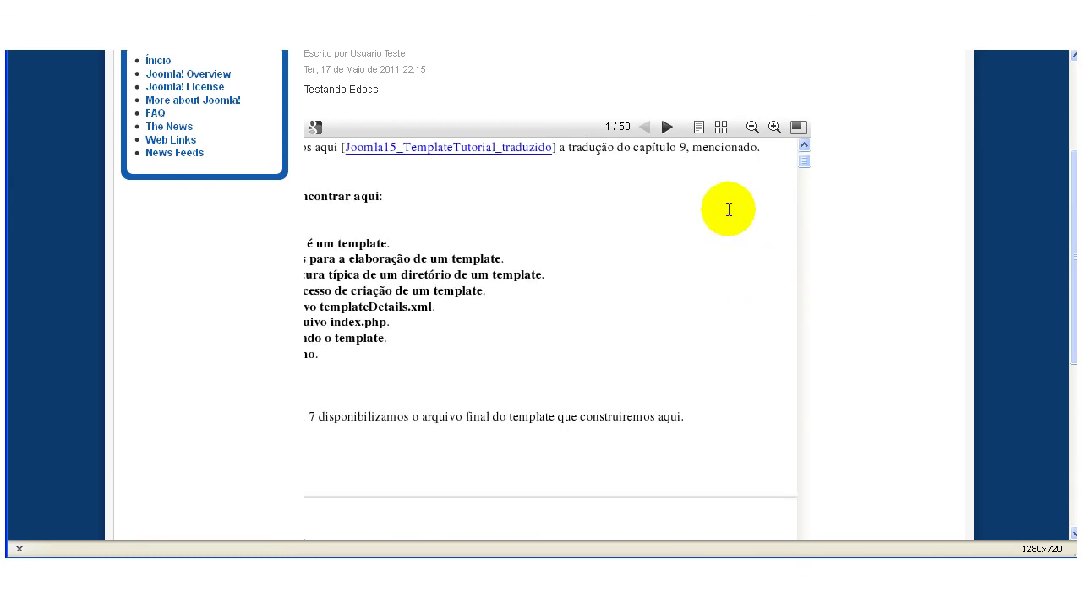
Show the embedded PDF in two-page view, zoom out to three pages per row, and look over the page thumbnails
left_click(721, 126)
scroll(850, 358, "down", 5)
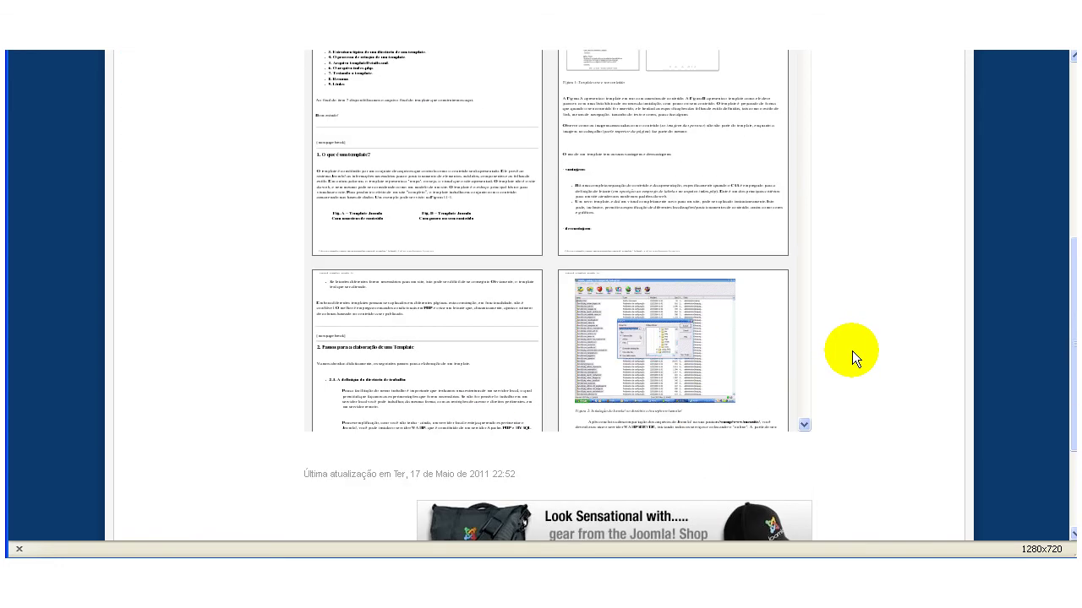
scroll(852, 351, "up", 5)
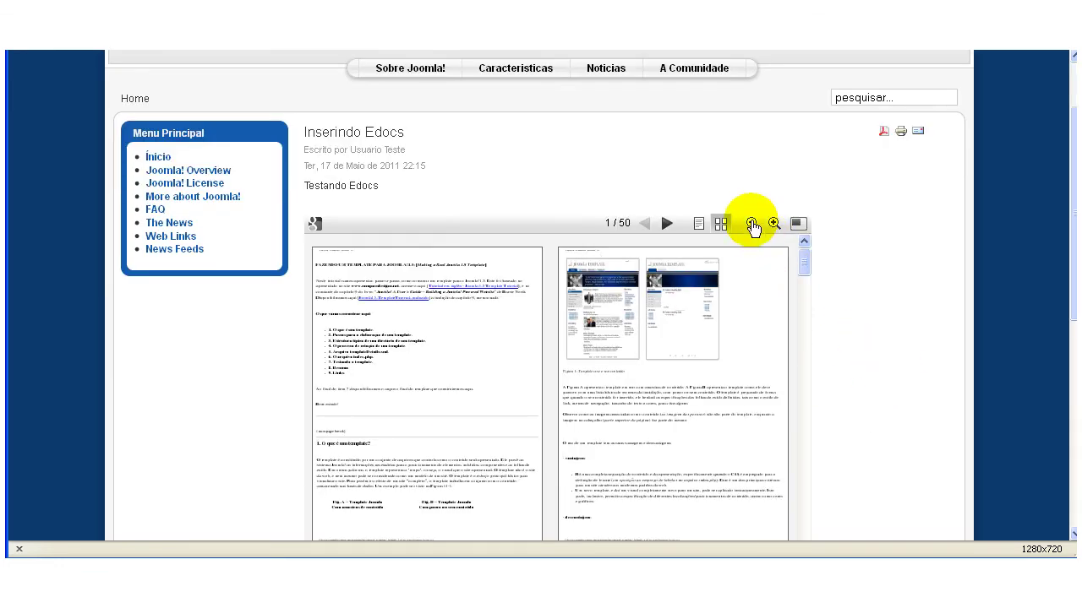
left_click(752, 224)
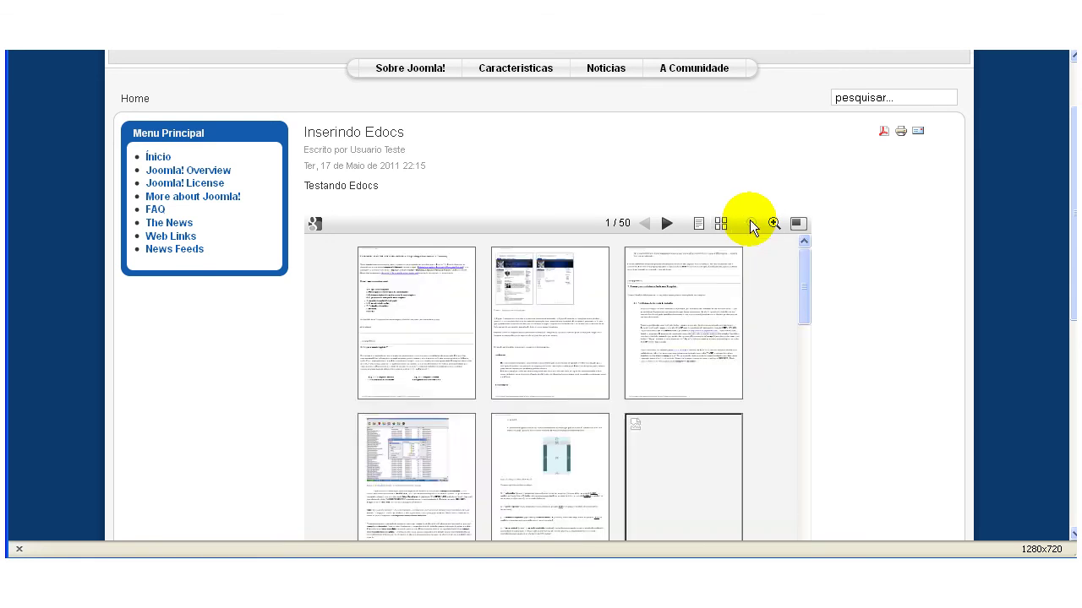
scroll(840, 300, "down", 1)
scroll(841, 300, "down", 1)
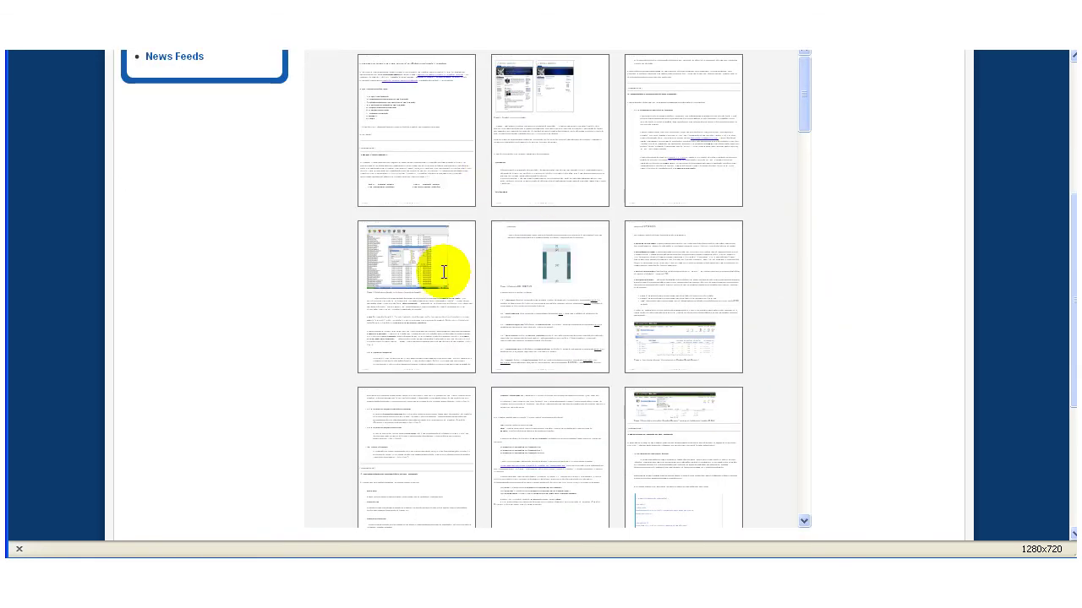
scroll(501, 395, "up", 1)
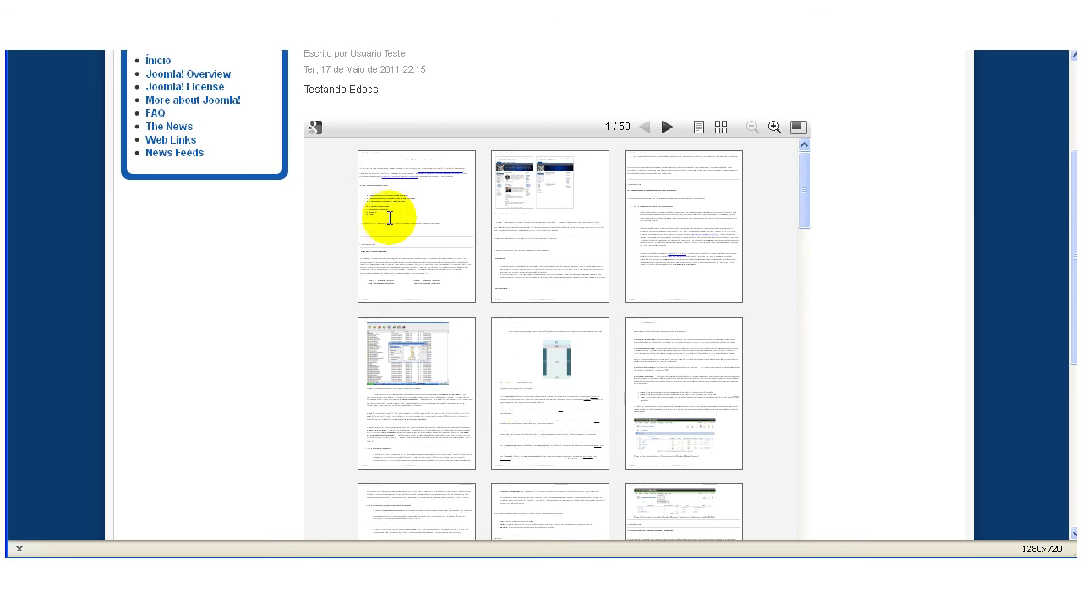
Advance through the embedded PDF with the next-page control and zoom back in to one page per row
left_click(666, 129)
left_click(666, 128)
left_click(666, 129)
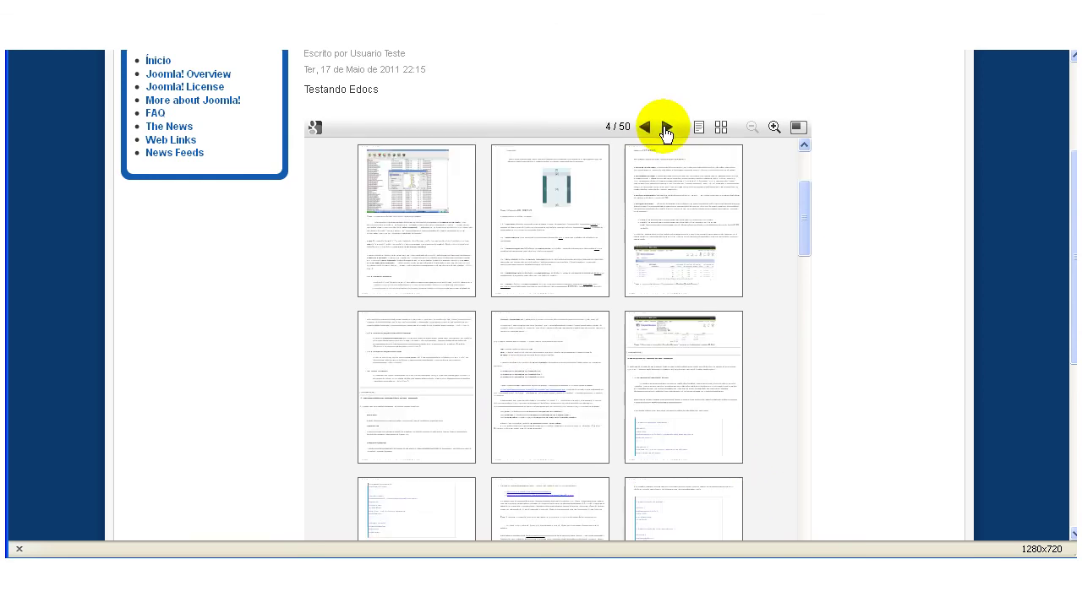
left_click(773, 128)
left_click(773, 127)
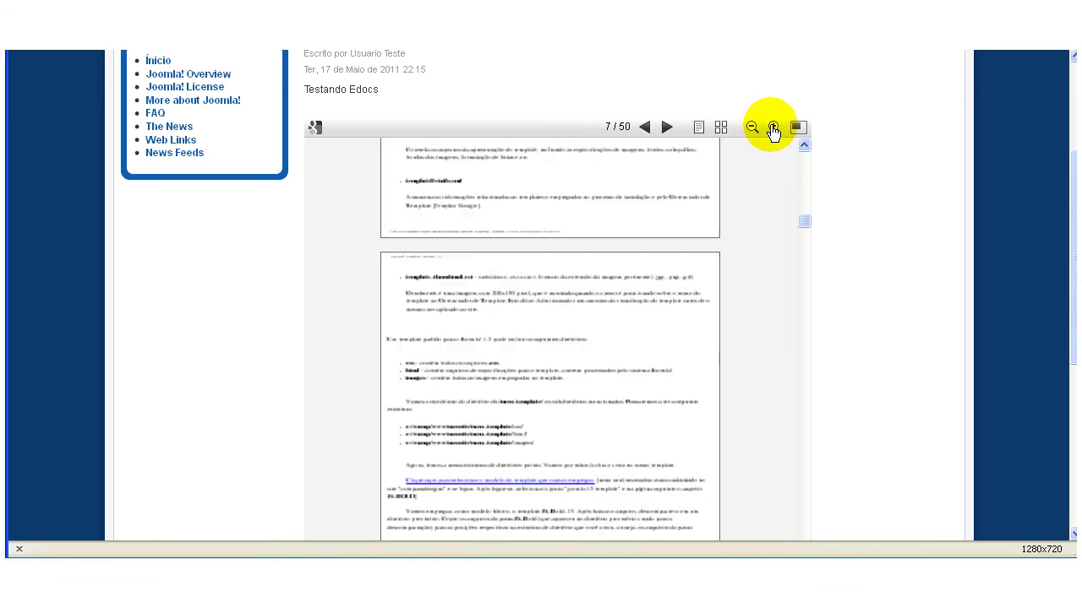
Go back through the embedded PDF to its first page and return to the start of the article page
scroll(878, 270, "up", 2)
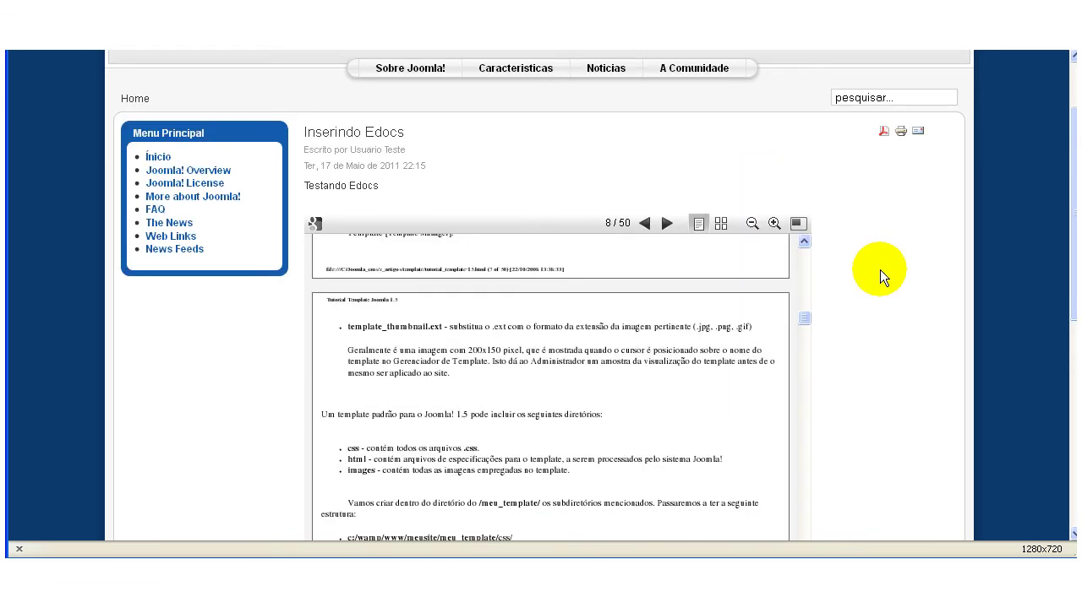
scroll(720, 403, "up", 5)
scroll(720, 403, "up", 5)
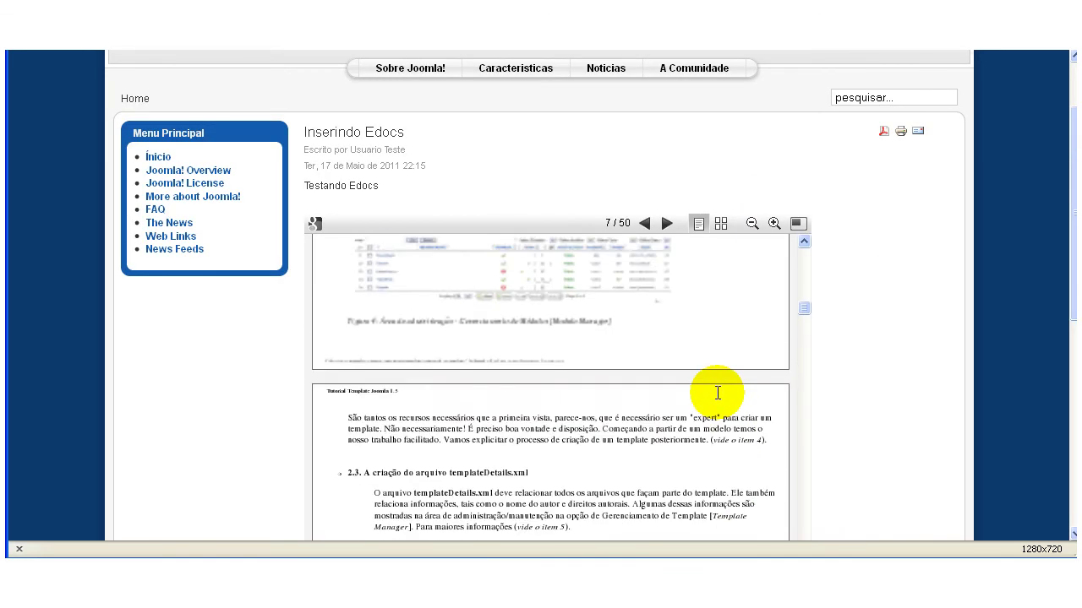
scroll(801, 308, "up", 2)
left_click_drag(801, 307, 803, 255)
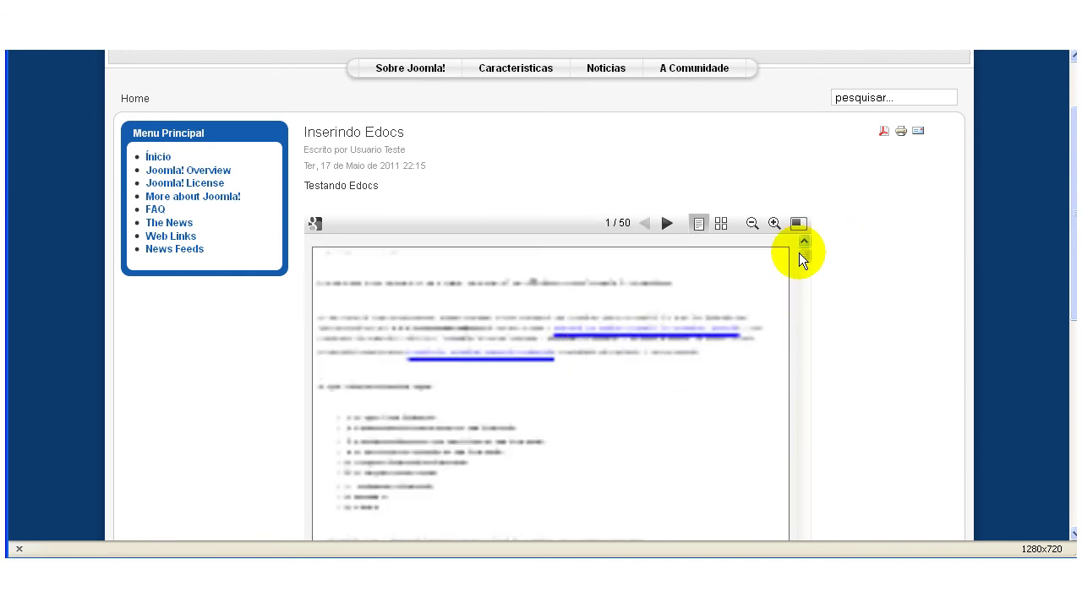
scroll(639, 421, "up", 2)
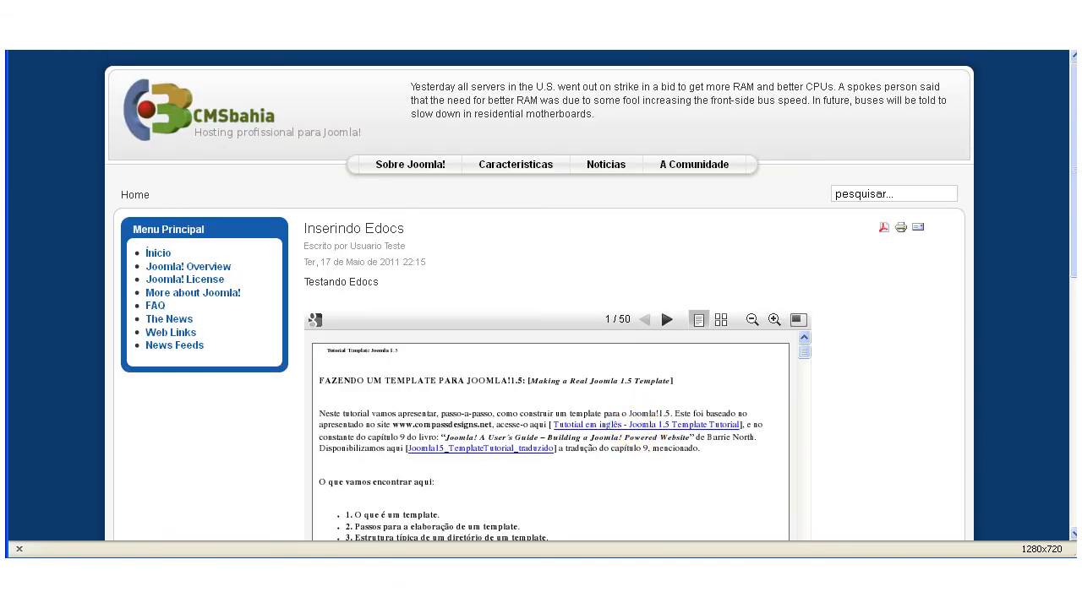